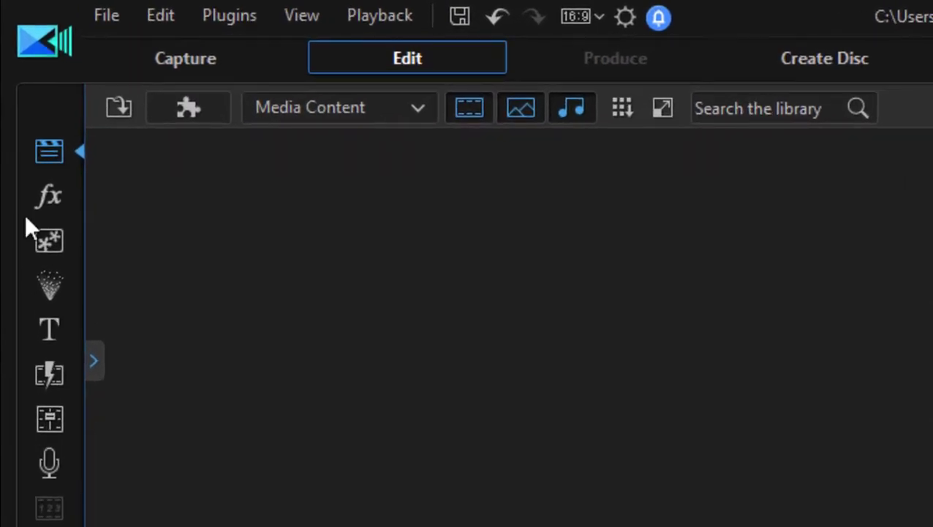
{"action": "left_click", "coordinate": [210, 57]}
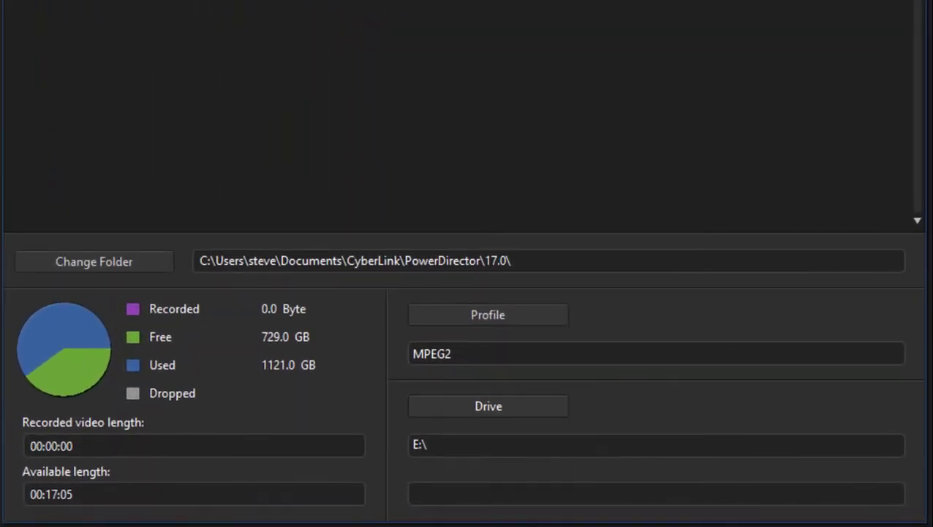
Shorten the PowerDirector window and bring up the capture Drive list.
{"action": "left_click_drag", "start_coordinate": [535, 516], "coordinate": [533, 437]}
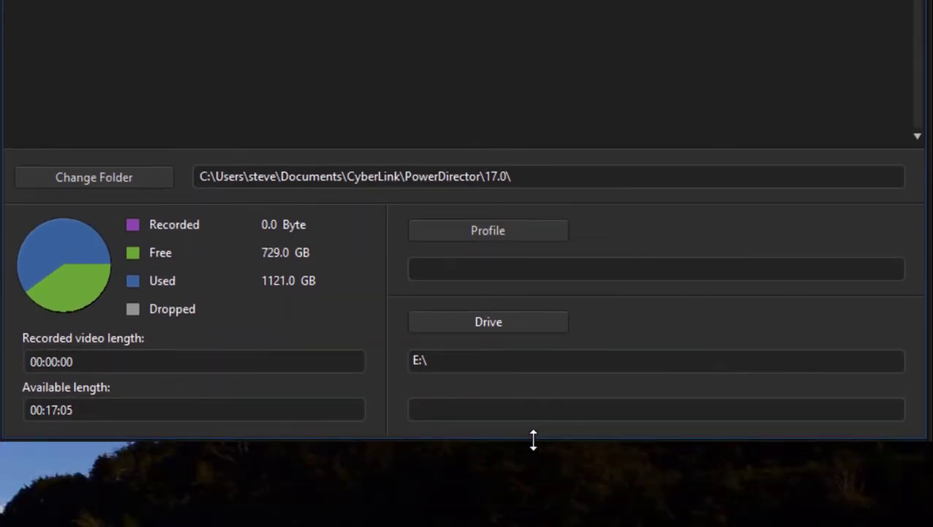
{"action": "left_click", "coordinate": [554, 322]}
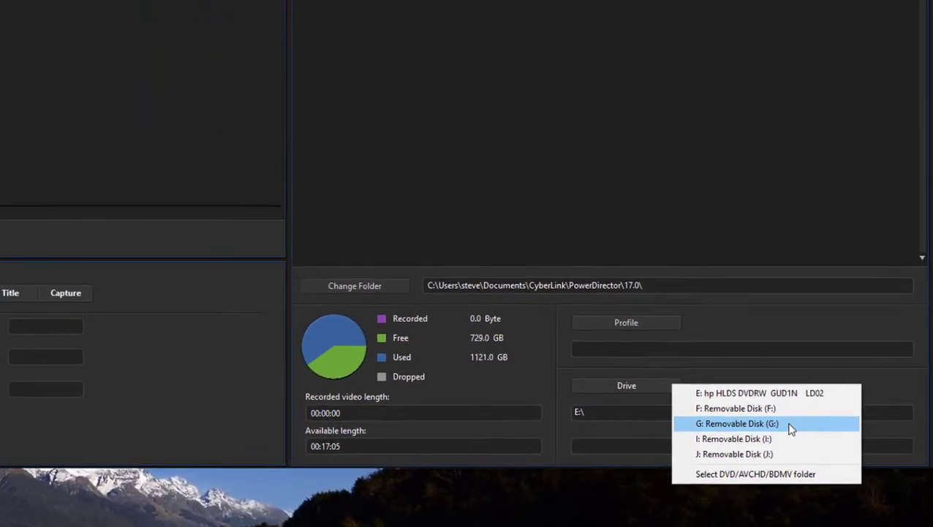
Capture from G: Removable Disk, check and expand Movie/Title 1, and briefly preview the footage.
{"action": "left_click", "coordinate": [721, 376]}
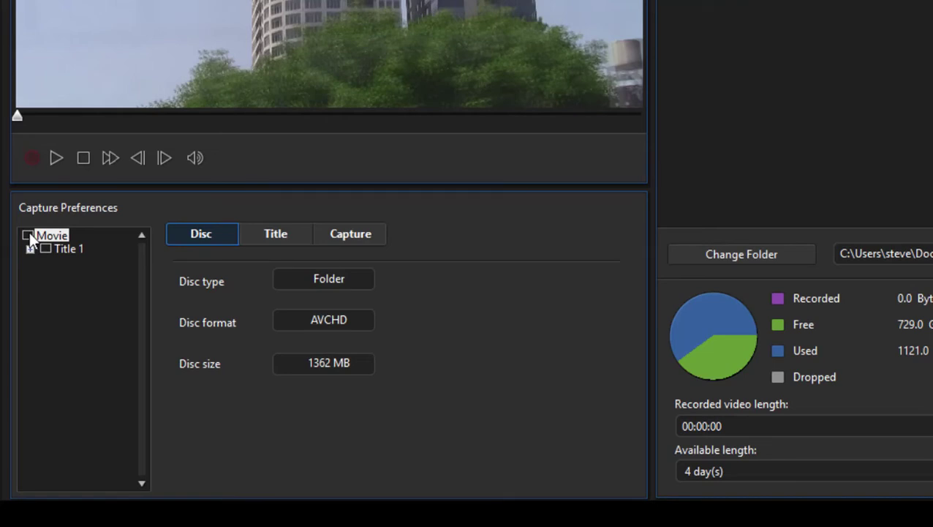
{"action": "left_click", "coordinate": [28, 235]}
{"action": "left_click", "coordinate": [30, 250]}
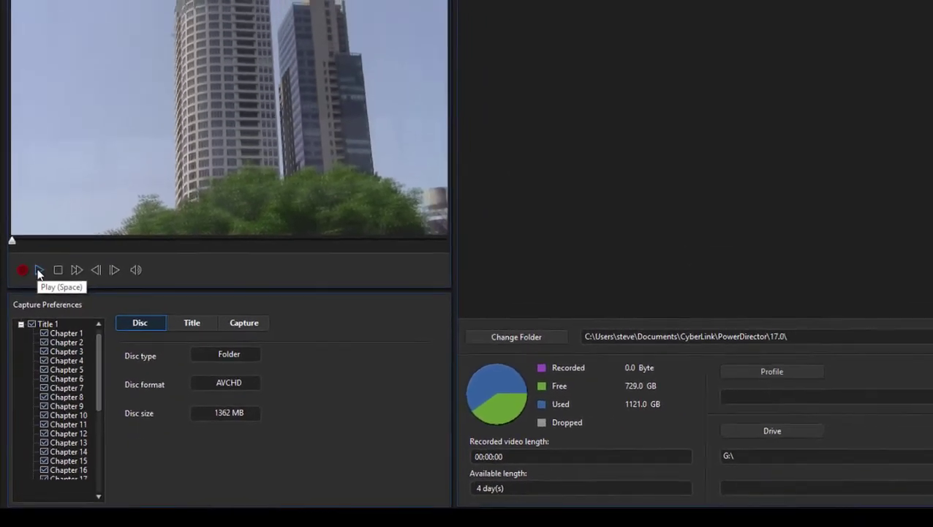
{"action": "left_click", "coordinate": [39, 269]}
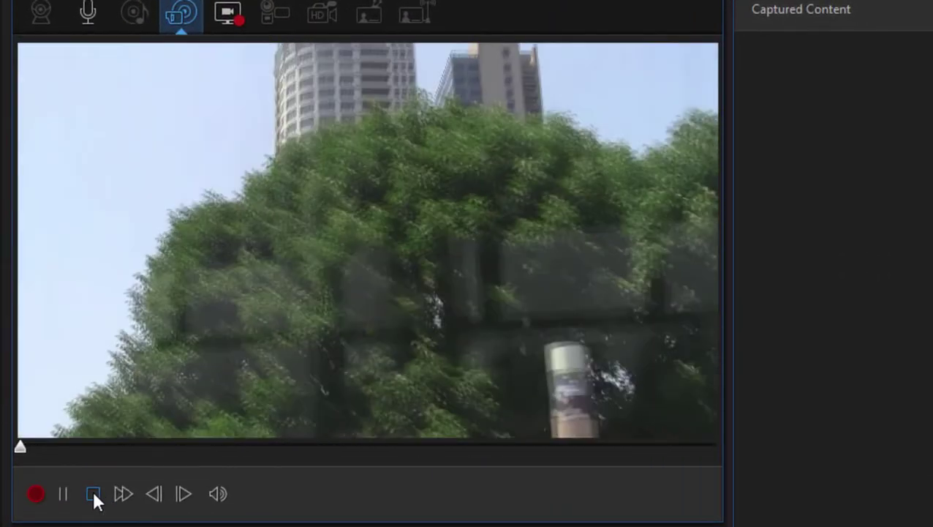
{"action": "left_click", "coordinate": [93, 495]}
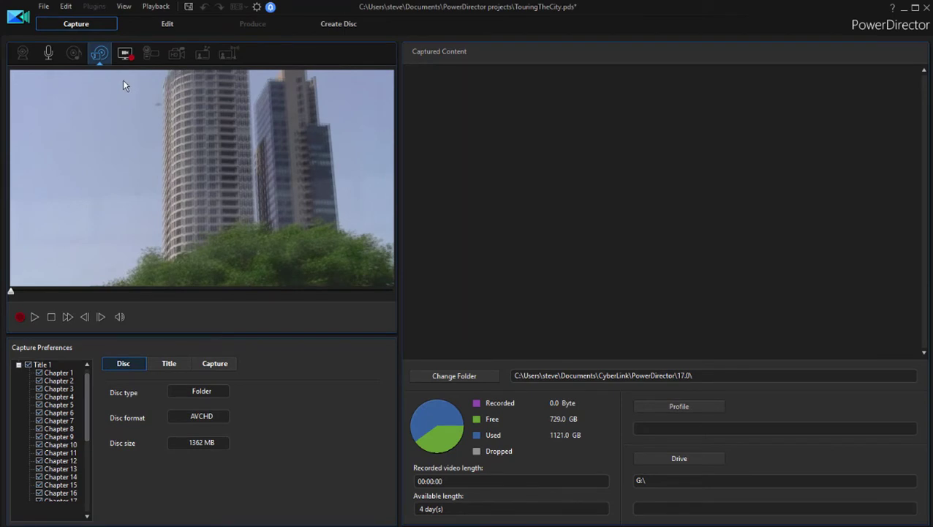
Copy clips 00009.MTS through 00013.MTS from the STREAM folder, then go to Videos.
{"action": "left_click", "coordinate": [168, 23]}
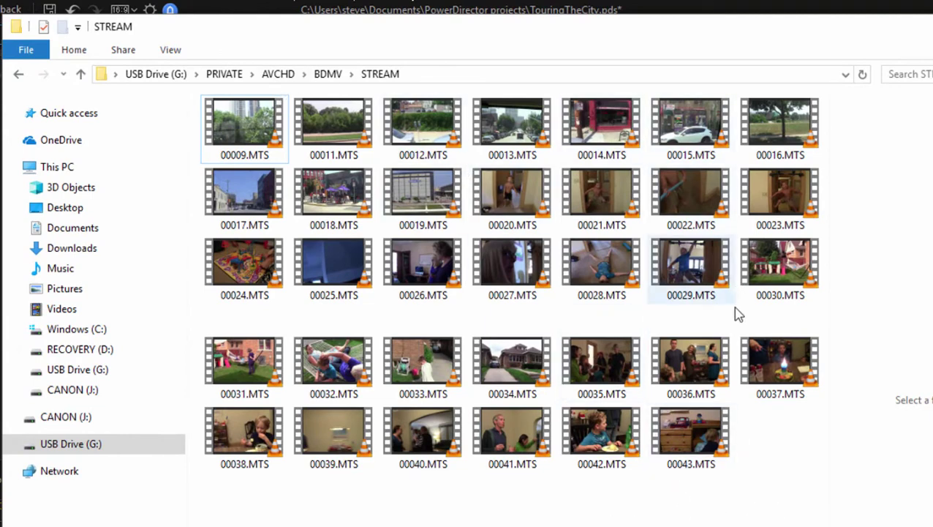
{"action": "left_click", "coordinate": [265, 129]}
{"action": "left_click", "coordinate": [522, 130], "text": "shift"}
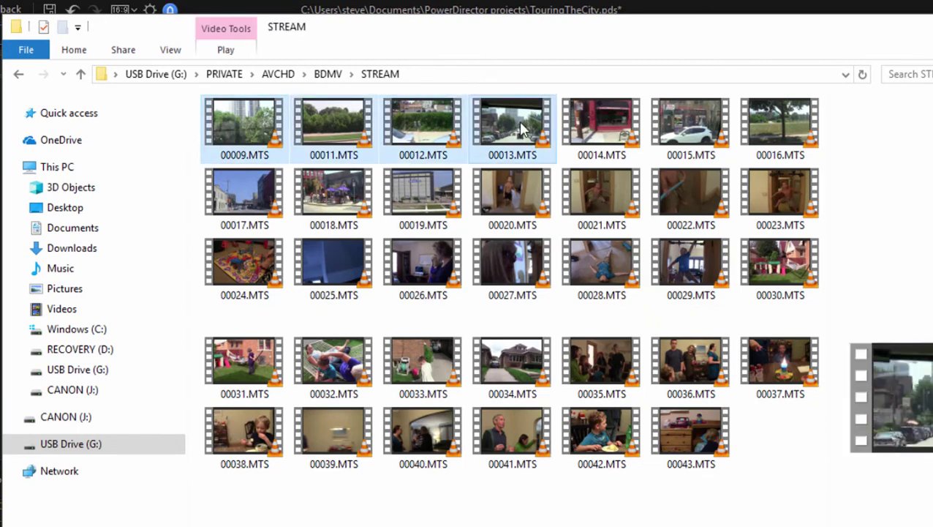
{"action": "right_click", "coordinate": [521, 130]}
{"action": "left_click", "coordinate": [594, 364]}
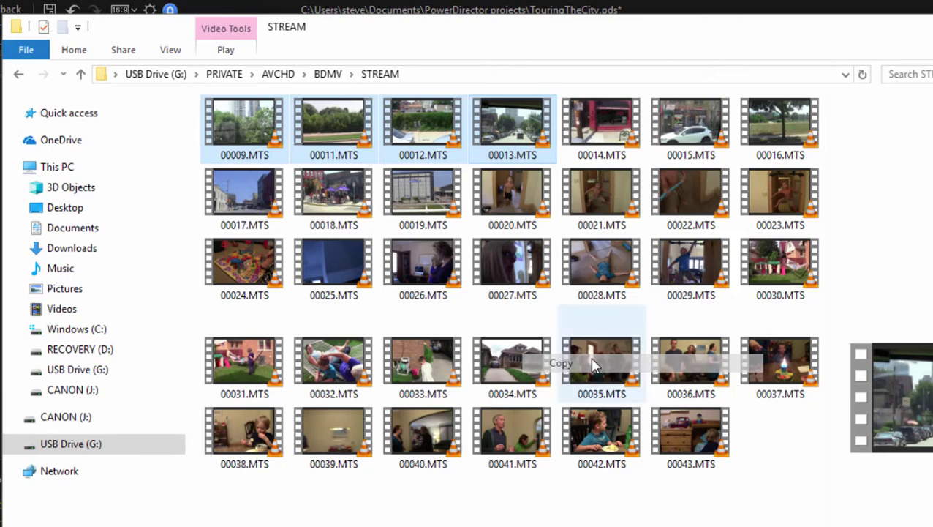
{"action": "left_click", "coordinate": [75, 310]}
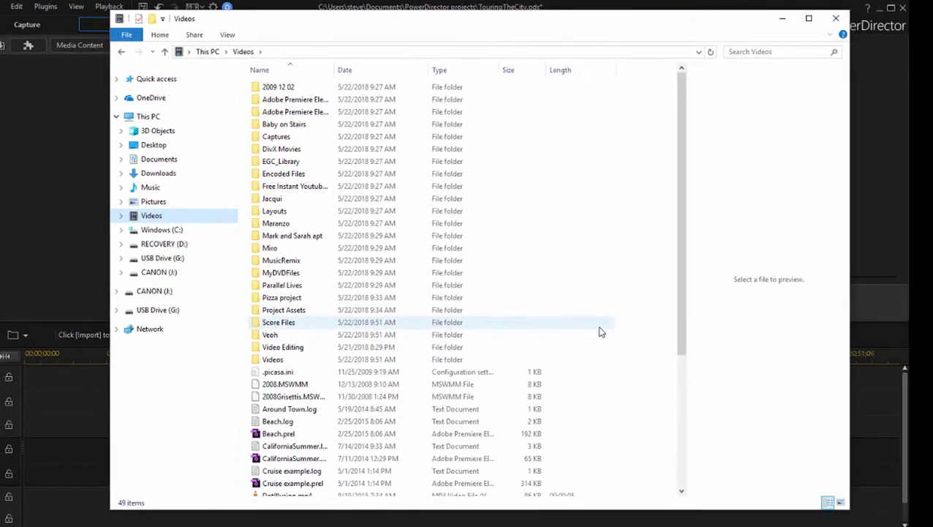
Paste the four copied MTS clips into the Videos folder.
{"action": "right_click", "coordinate": [599, 332]}
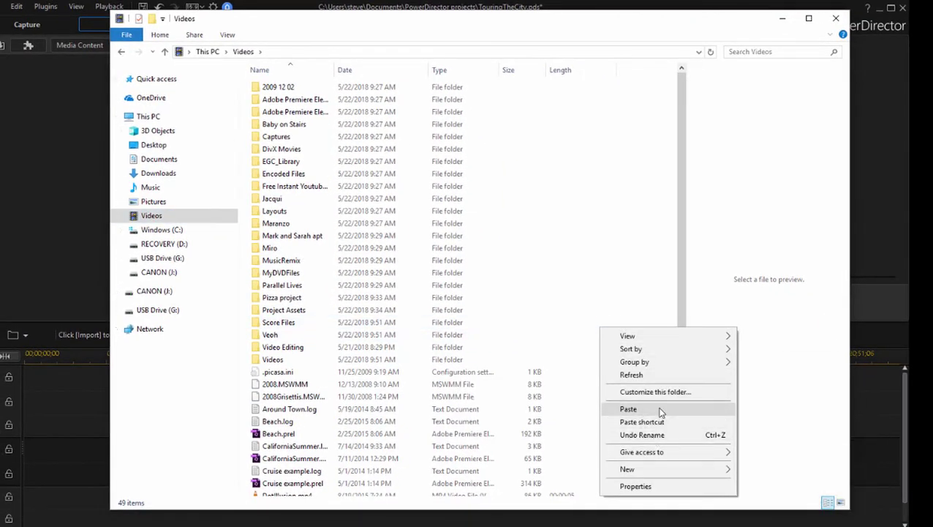
{"action": "left_click", "coordinate": [628, 409]}
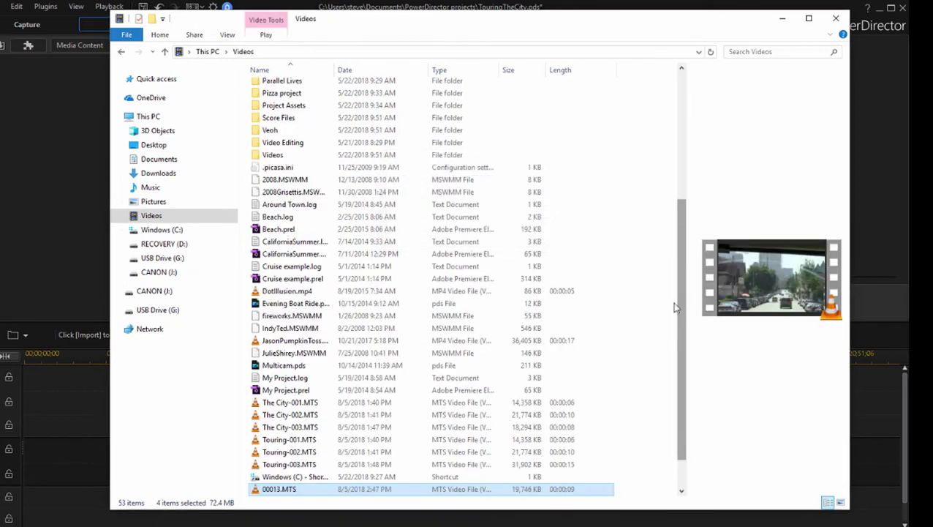
{"action": "scroll", "coordinate": [681, 428], "scroll_direction": "down", "scroll_amount": 1}
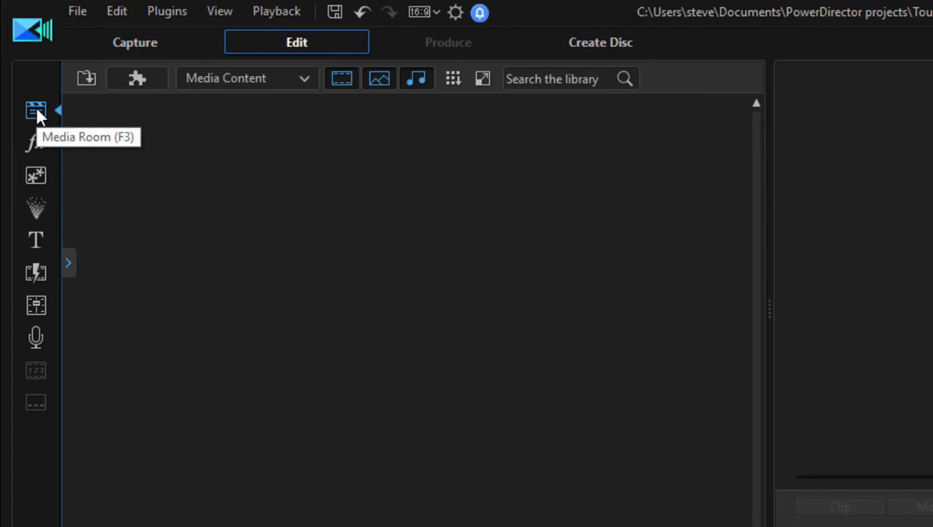
Import media files 00009.MTS through 00013.MTS from Videos into the media library.
{"action": "left_click", "coordinate": [88, 80]}
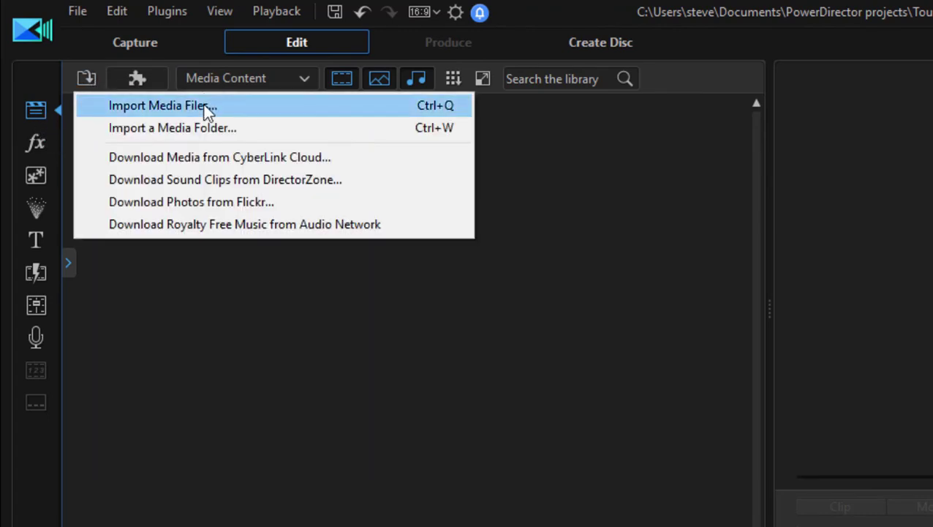
{"action": "left_click", "coordinate": [201, 106]}
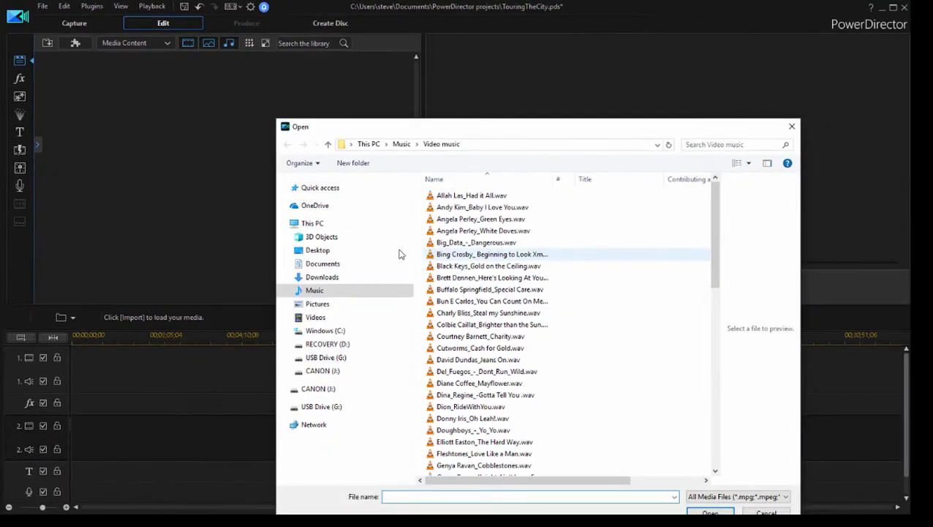
{"action": "left_click", "coordinate": [320, 317]}
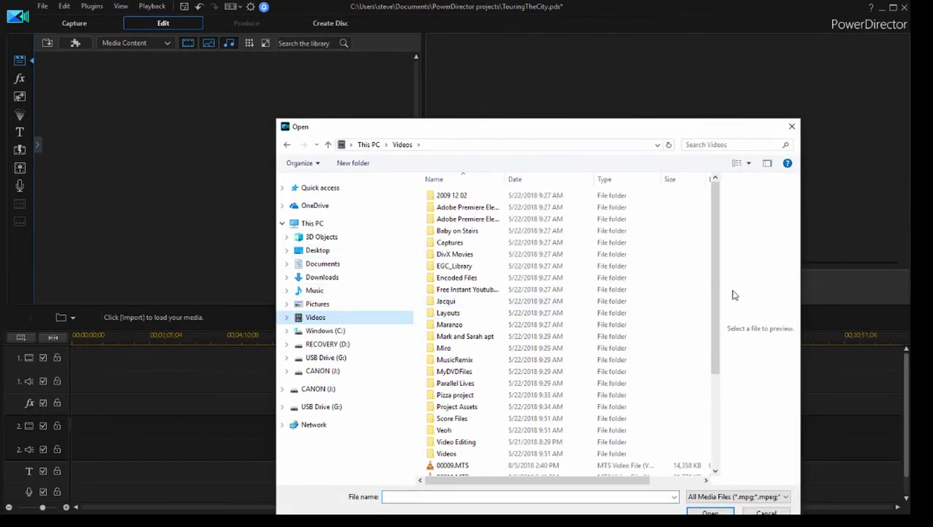
{"action": "scroll", "coordinate": [729, 348], "scroll_direction": "down", "scroll_amount": 4}
{"action": "left_click", "coordinate": [457, 334]}
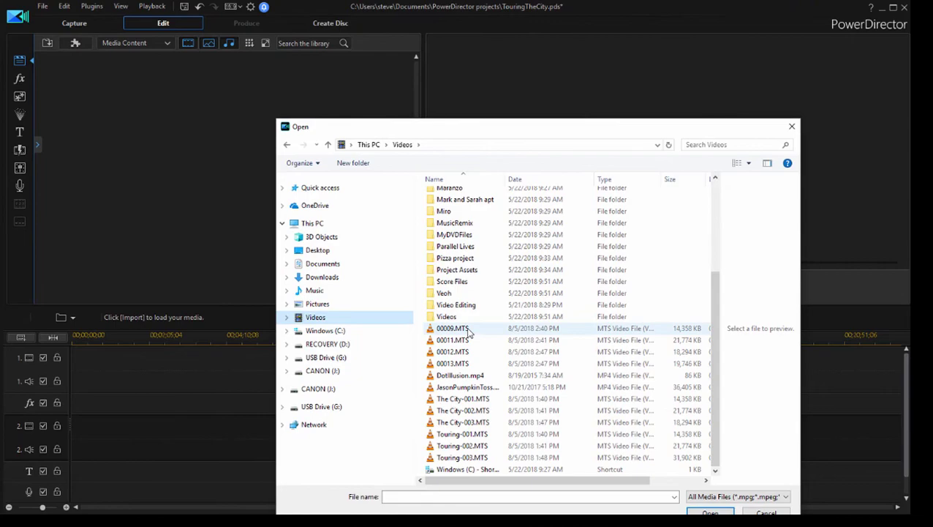
{"action": "left_click", "coordinate": [454, 367], "text": "shift"}
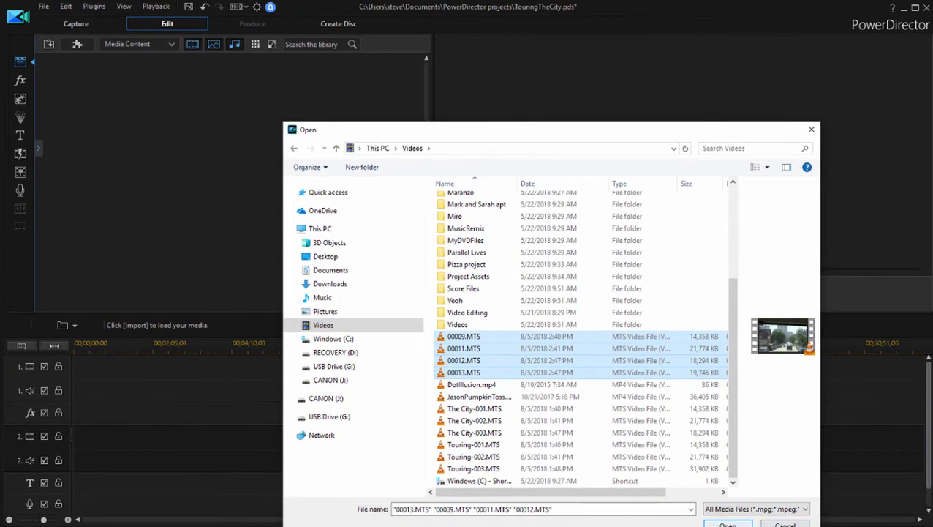
{"action": "key", "text": "Return"}
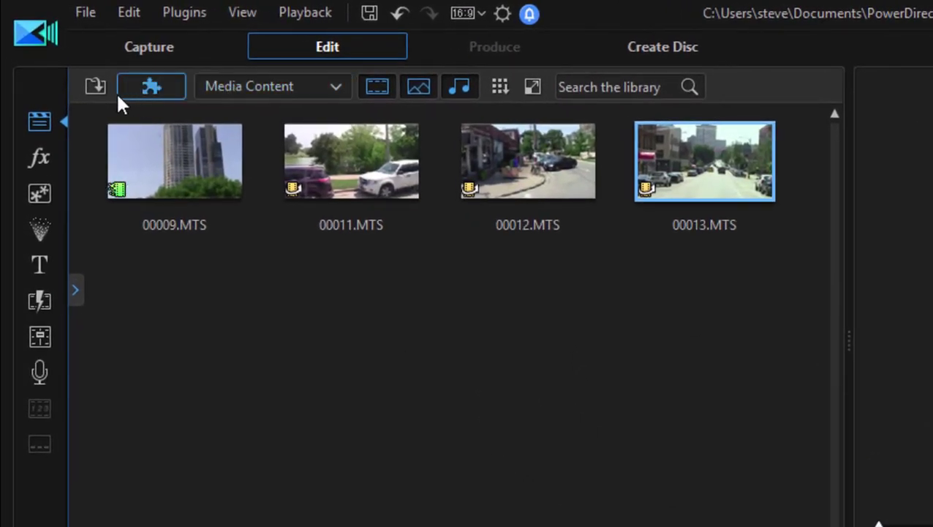
Show the Import Media dropdown listing file, folder and download options.
{"action": "left_click", "coordinate": [92, 86]}
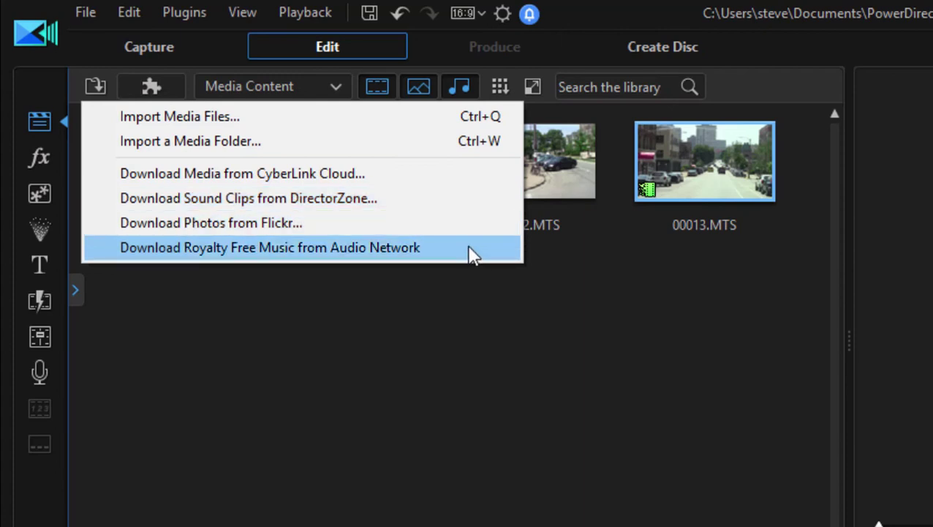
Dismiss the import menu and browse the Color Boards and Background Images collections.
{"action": "left_click", "coordinate": [462, 366]}
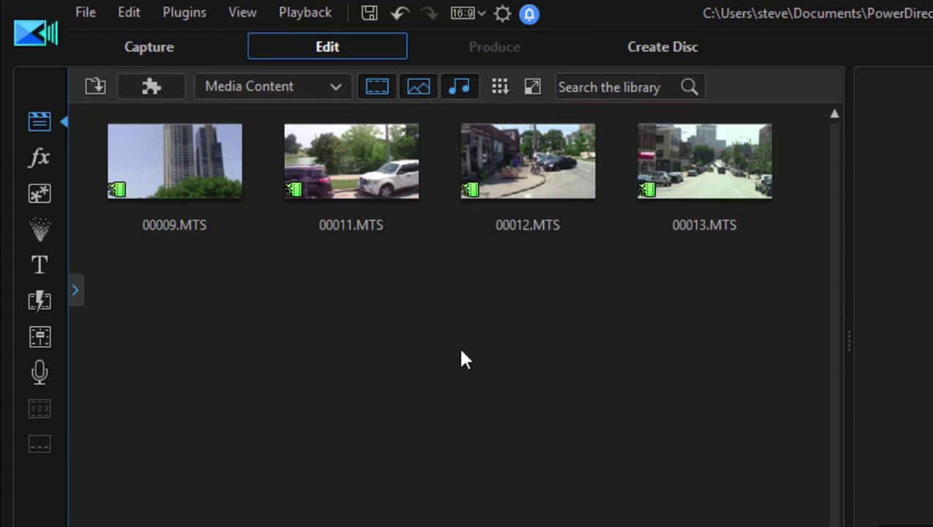
{"action": "left_click", "coordinate": [336, 88]}
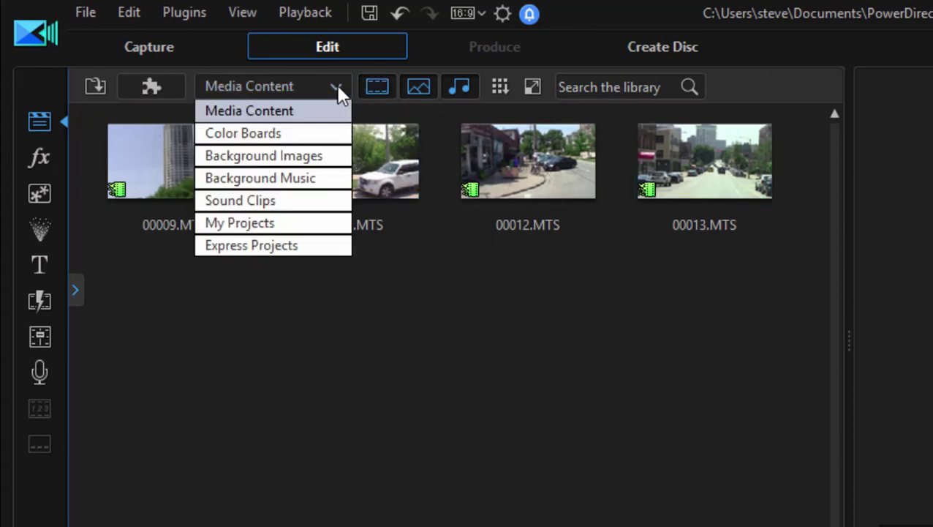
{"action": "left_click", "coordinate": [323, 133]}
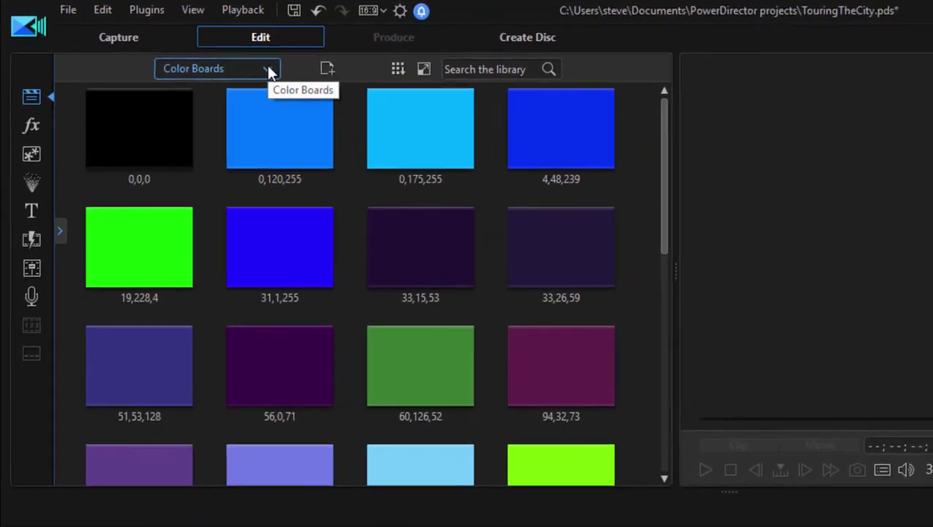
{"action": "left_click", "coordinate": [267, 66]}
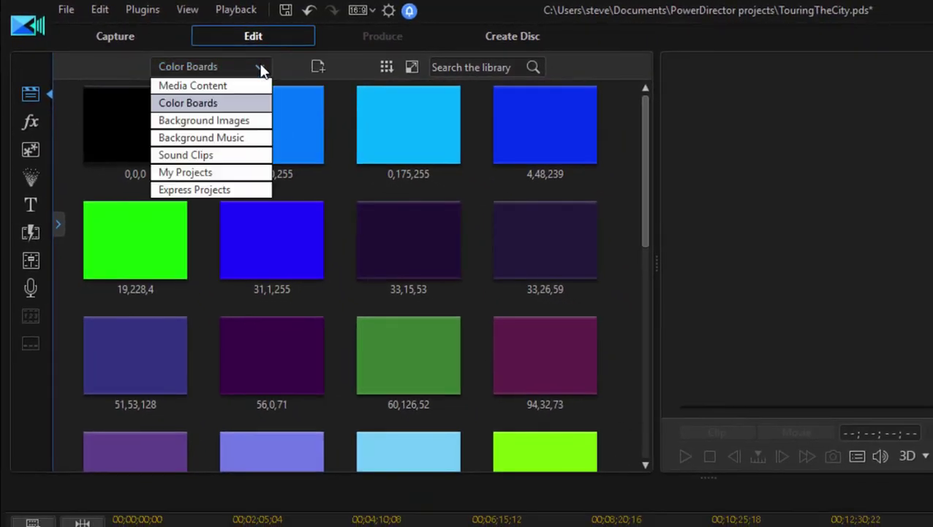
{"action": "left_click", "coordinate": [247, 119]}
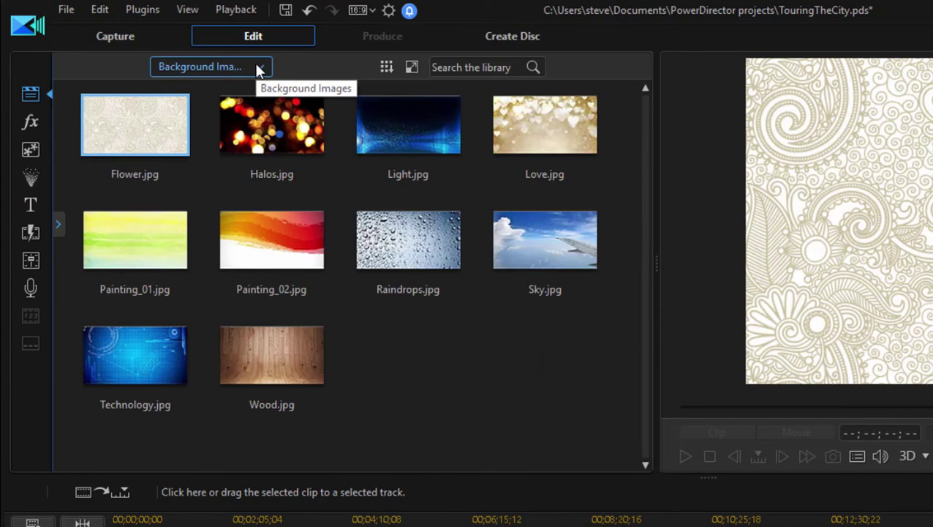
Browse Background Music and Sound Clips, then return to Media Content's four clips.
{"action": "left_click", "coordinate": [258, 68]}
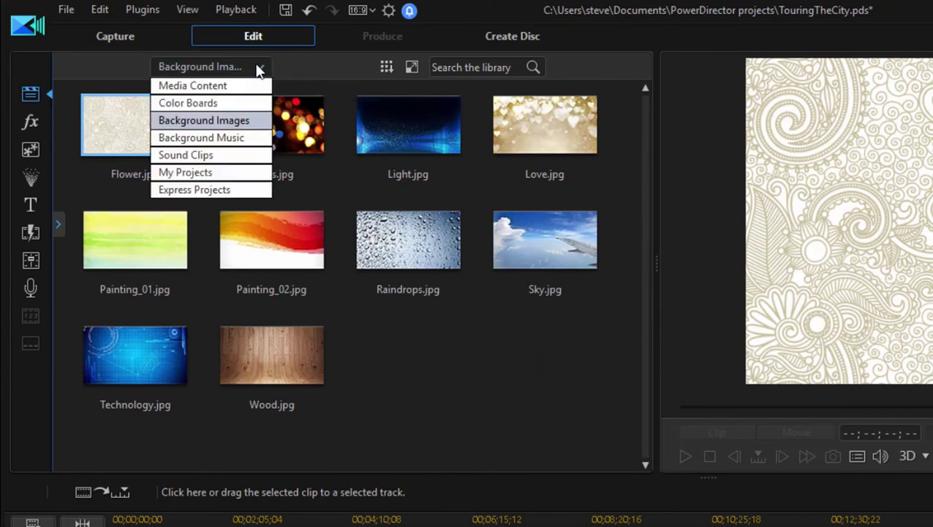
{"action": "left_click", "coordinate": [246, 144]}
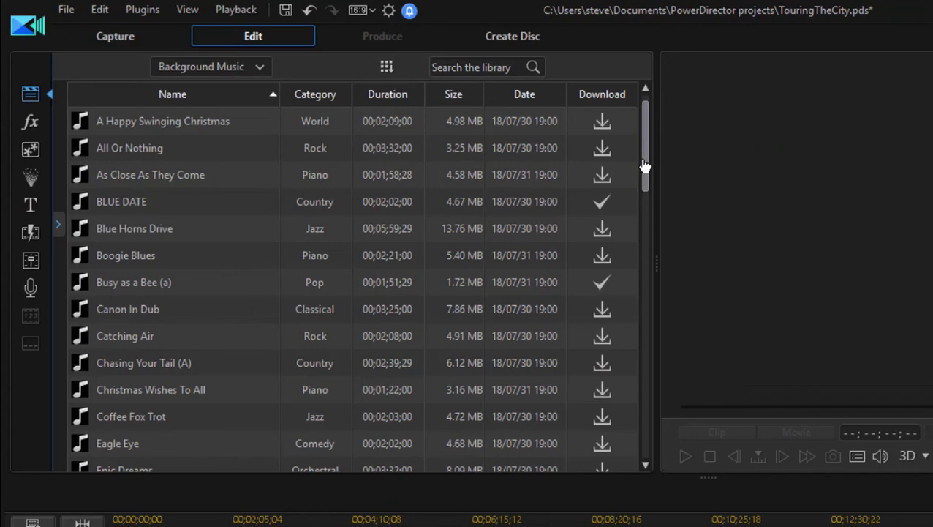
{"action": "left_click_drag", "start_coordinate": [645, 167], "coordinate": [648, 443]}
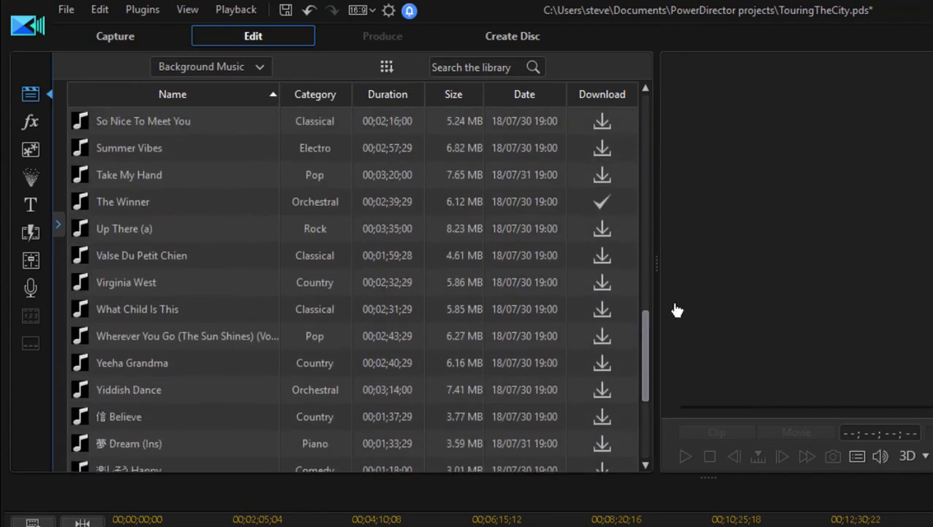
{"action": "left_click_drag", "start_coordinate": [677, 311], "coordinate": [648, 69]}
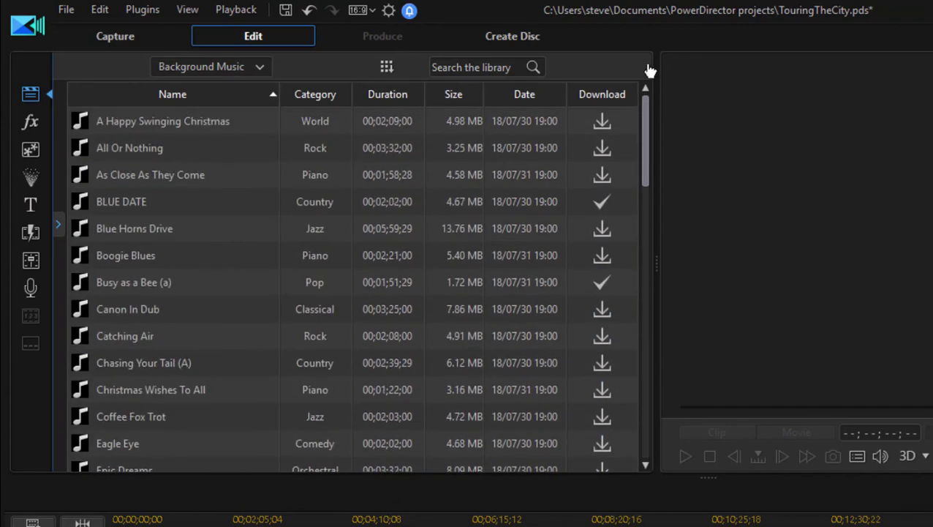
{"action": "left_click", "coordinate": [251, 69]}
{"action": "left_click", "coordinate": [212, 154]}
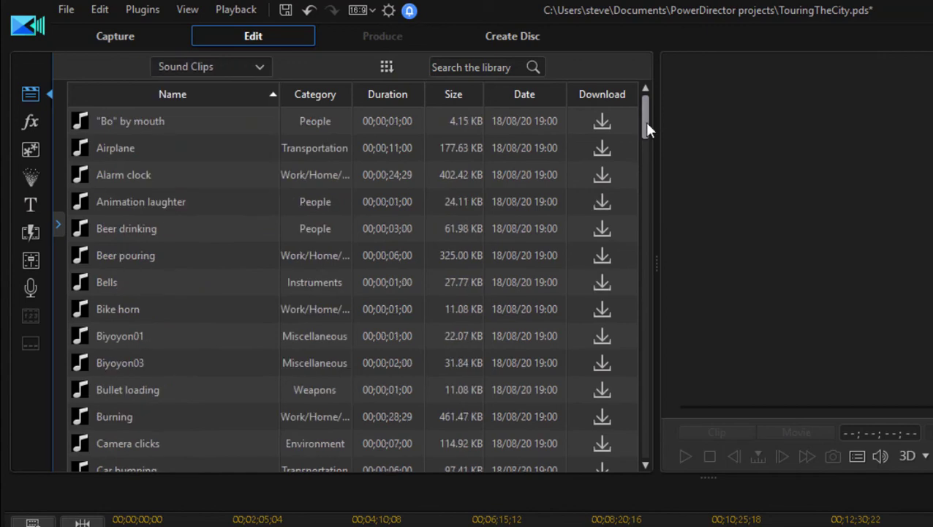
{"action": "left_click_drag", "start_coordinate": [645, 125], "coordinate": [641, 104]}
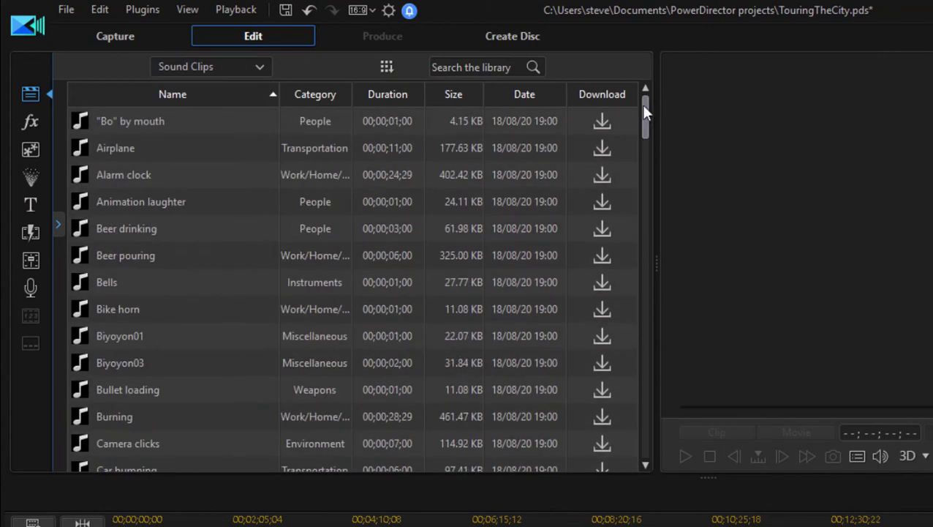
{"action": "left_click", "coordinate": [238, 68]}
{"action": "left_click", "coordinate": [223, 84]}
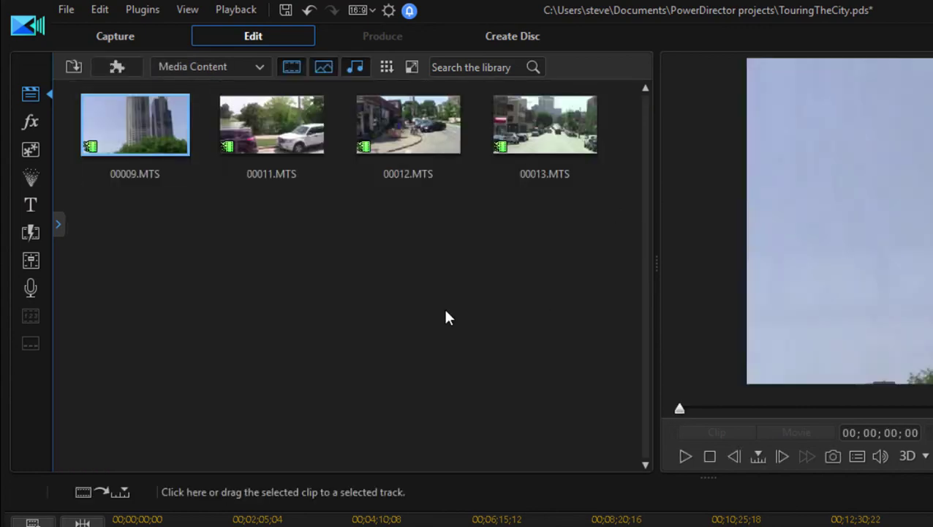